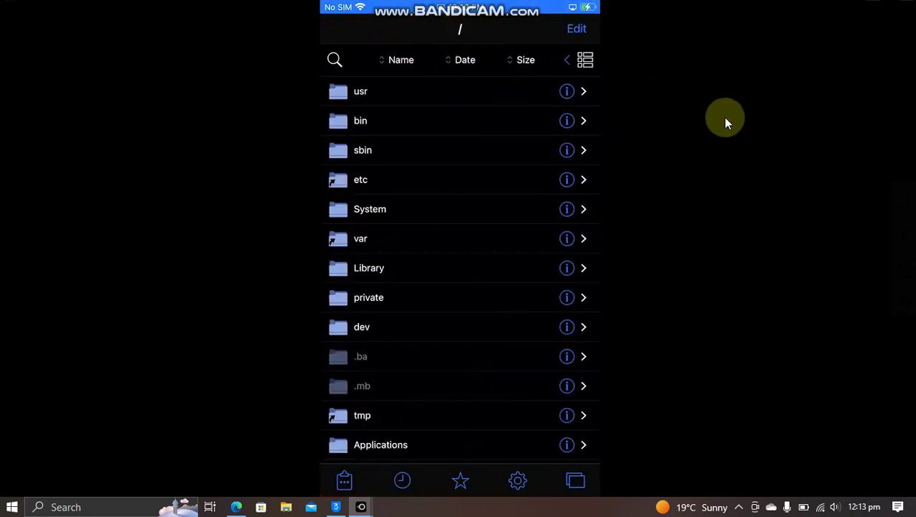
- Browse from the root through var, mobile and Library into the Caches folder
scroll(733, 265, down, 1)
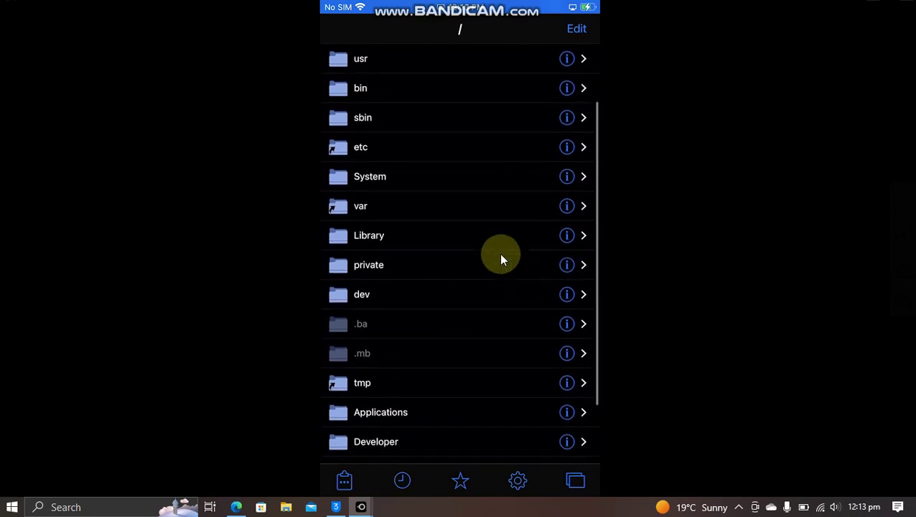
click(373, 206)
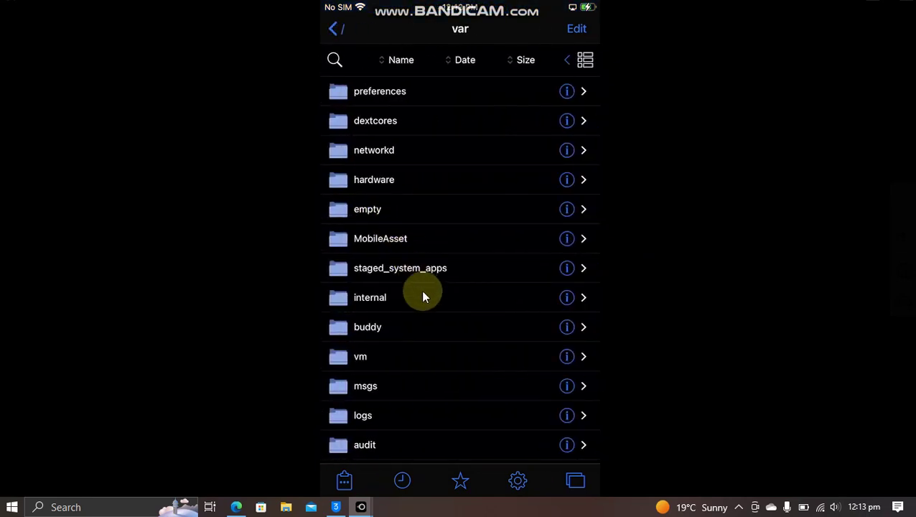
scroll(423, 297, down, 2)
scroll(436, 349, down, 5)
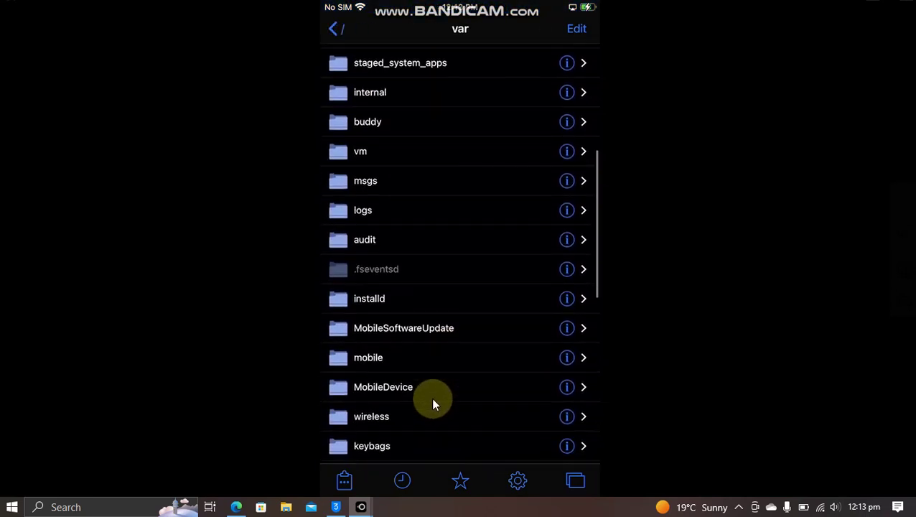
click(368, 356)
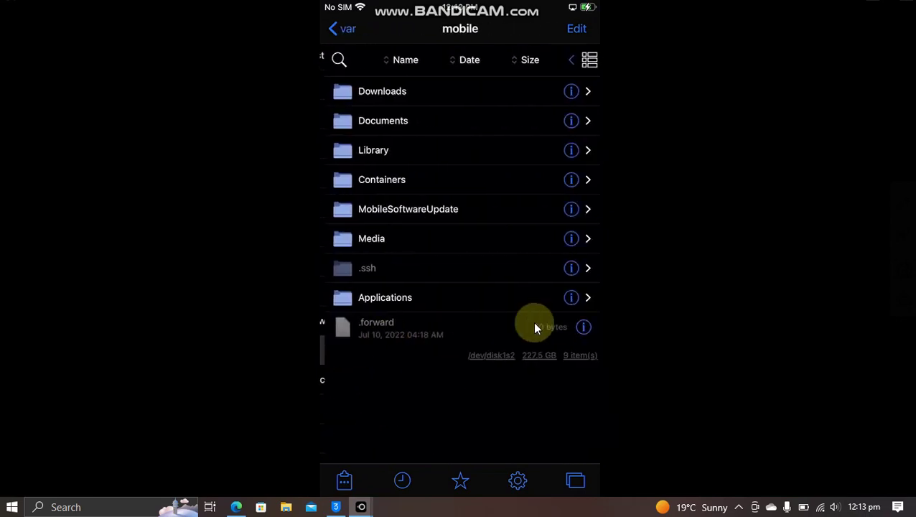
click(376, 153)
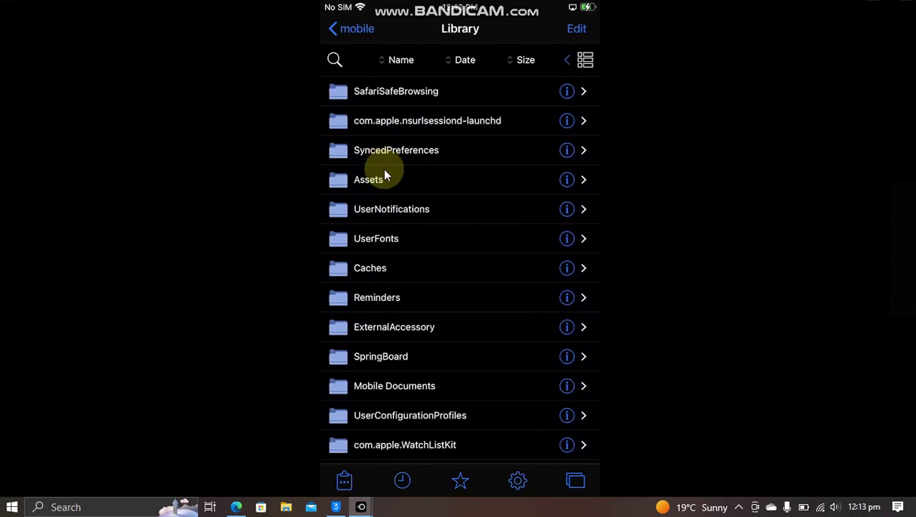
click(377, 271)
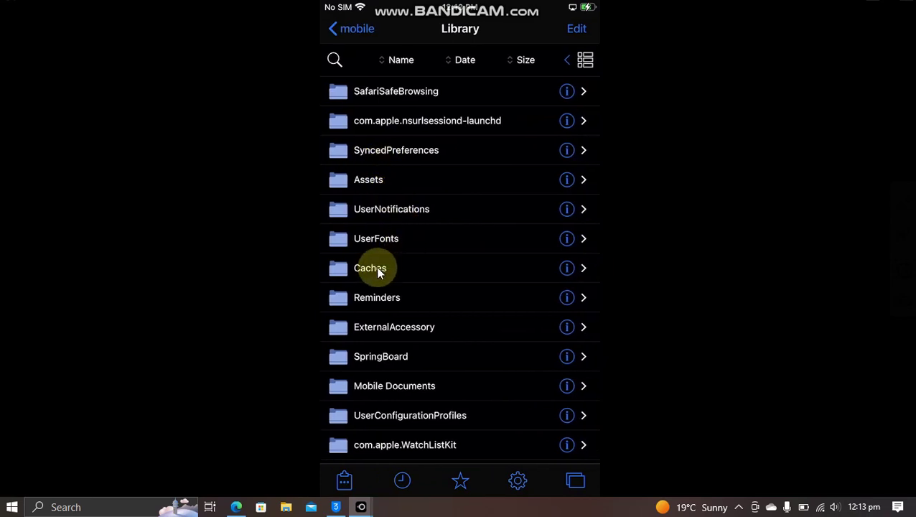
- Scroll down the Caches listing until the TelephonyUI-9 folder is in view
scroll(683, 306, down, 3)
scroll(683, 306, down, 2)
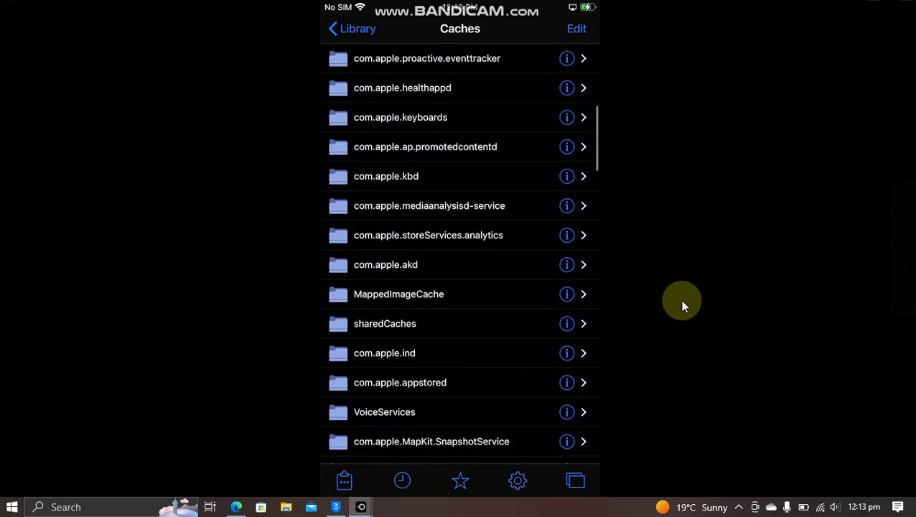
scroll(683, 306, down, 3)
scroll(682, 306, down, 3)
scroll(682, 305, down, 1)
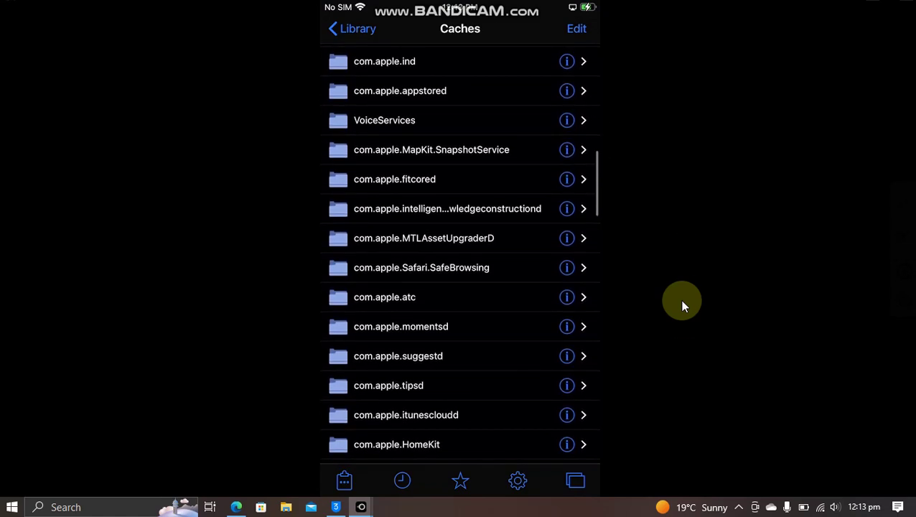
scroll(683, 305, down, 3)
scroll(683, 306, down, 2)
scroll(683, 306, down, 3)
scroll(683, 305, down, 2)
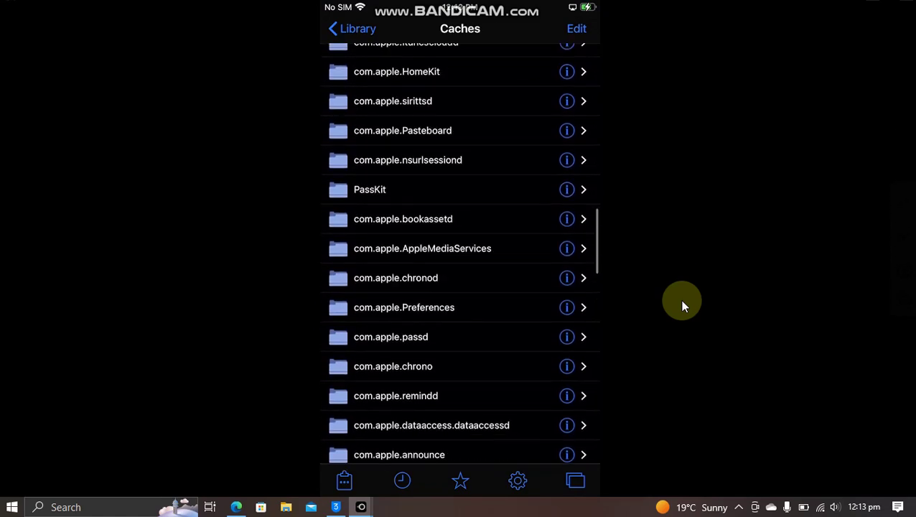
scroll(683, 306, down, 2)
scroll(683, 306, down, 2)
scroll(683, 306, down, 5)
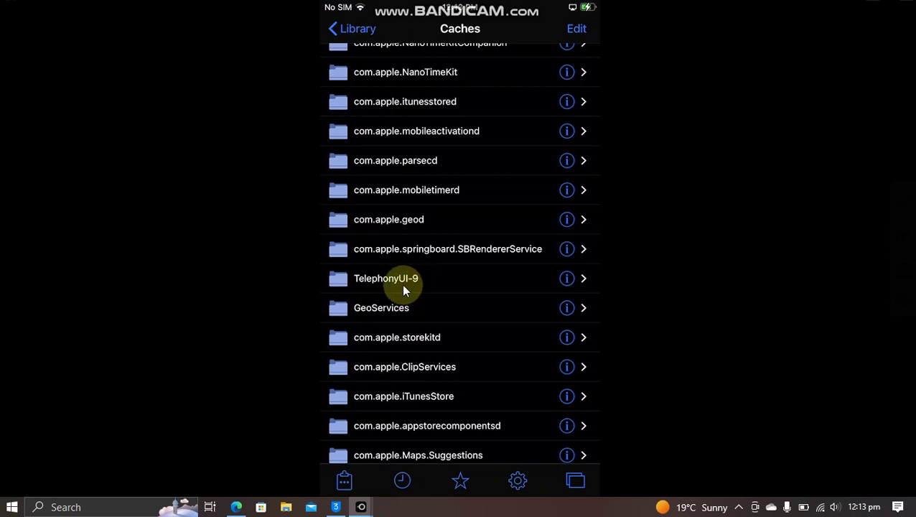
- Inspect TelephonyUI-9, then select and copy the whole folder as the original-keycap backup
click(367, 290)
click(577, 33)
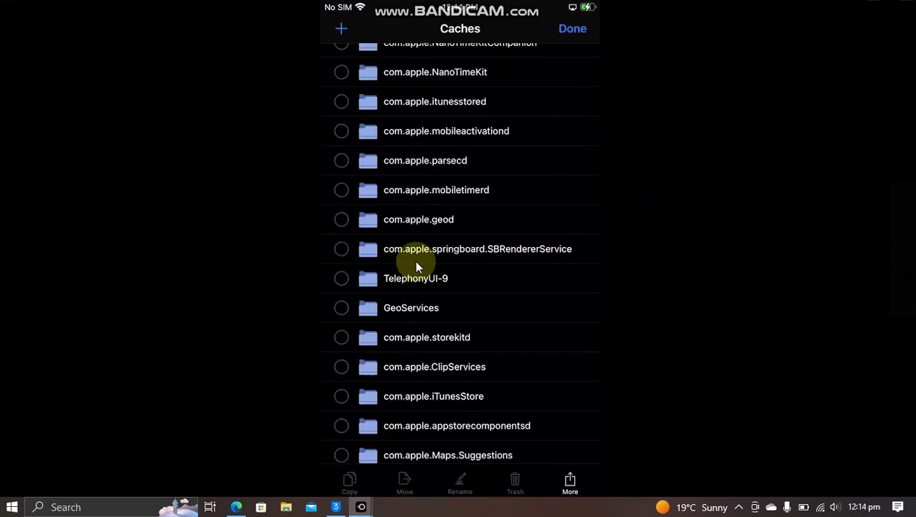
click(363, 283)
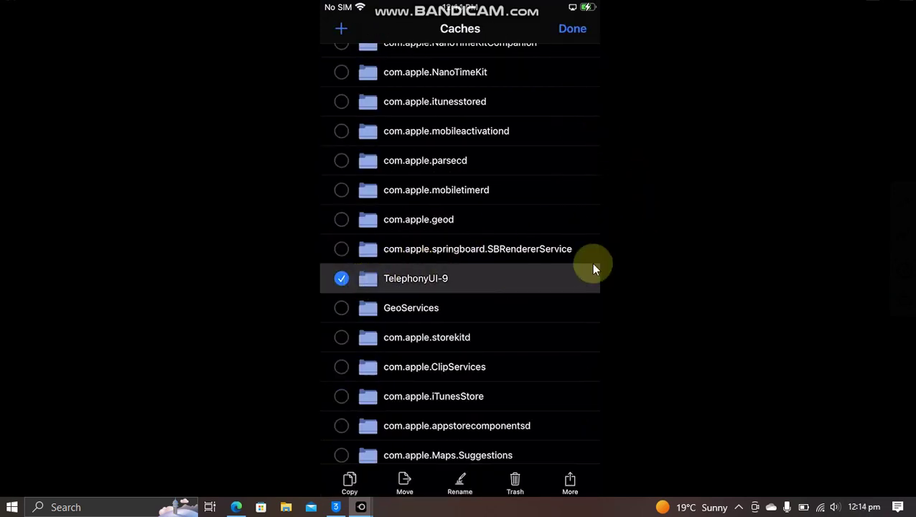
click(362, 491)
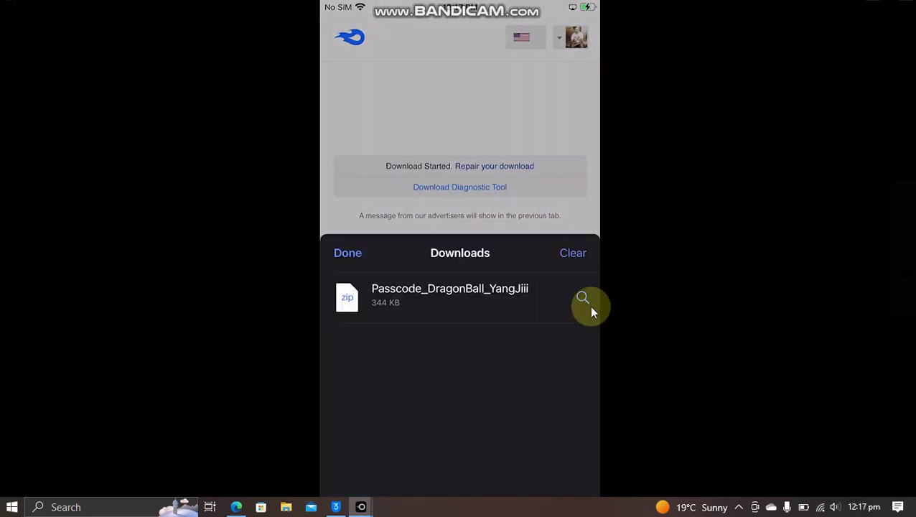
- Share the Passcode_DragonBall_YangJiii zip from its Downloads folder to FilzaEscaped
click(590, 306)
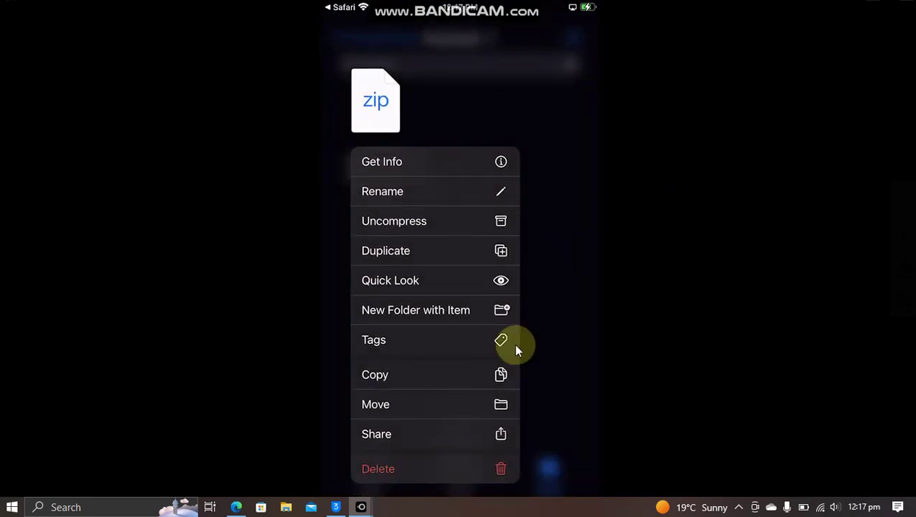
click(391, 435)
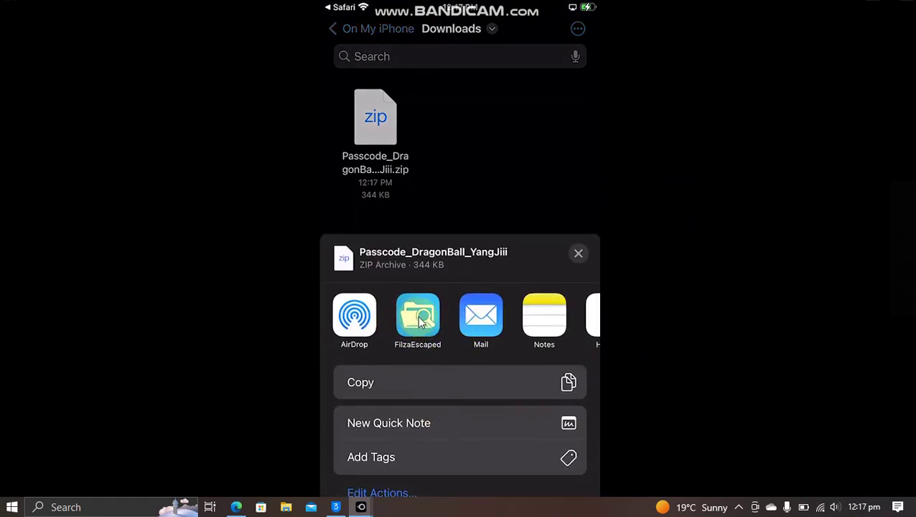
click(432, 317)
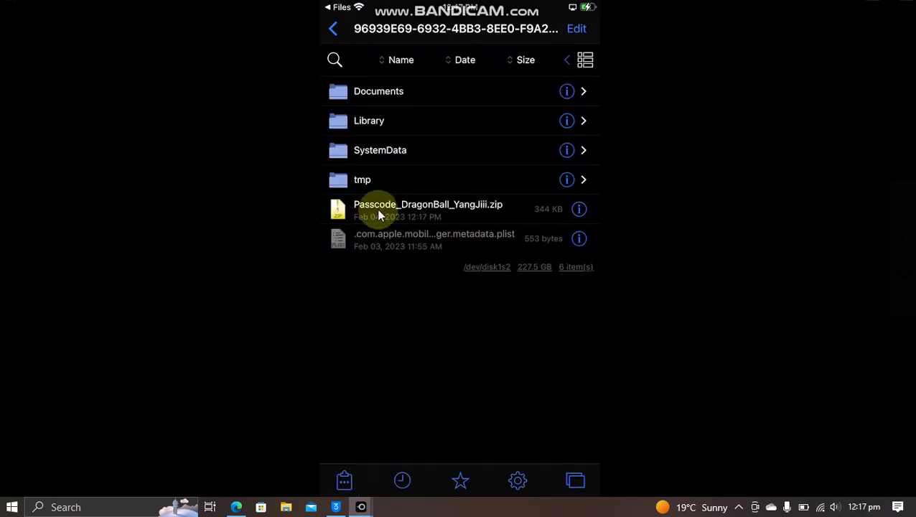
- Extract Passcode_DragonBall_YangJiii.zip, then select all ten keycap images inside and copy them
click(565, 224)
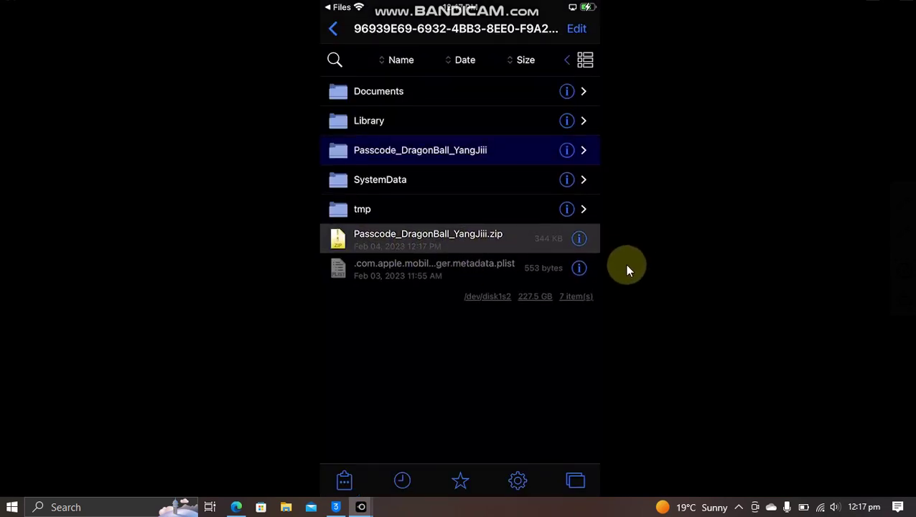
click(436, 150)
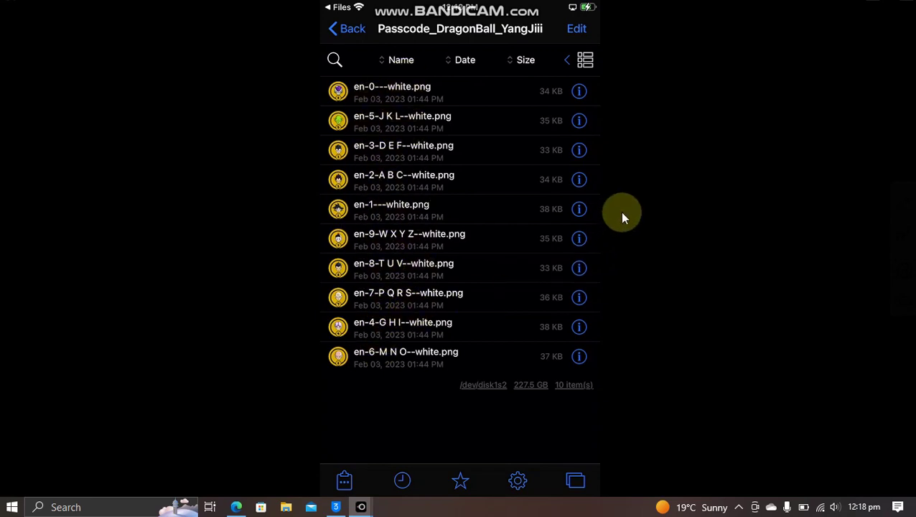
click(576, 28)
click(335, 60)
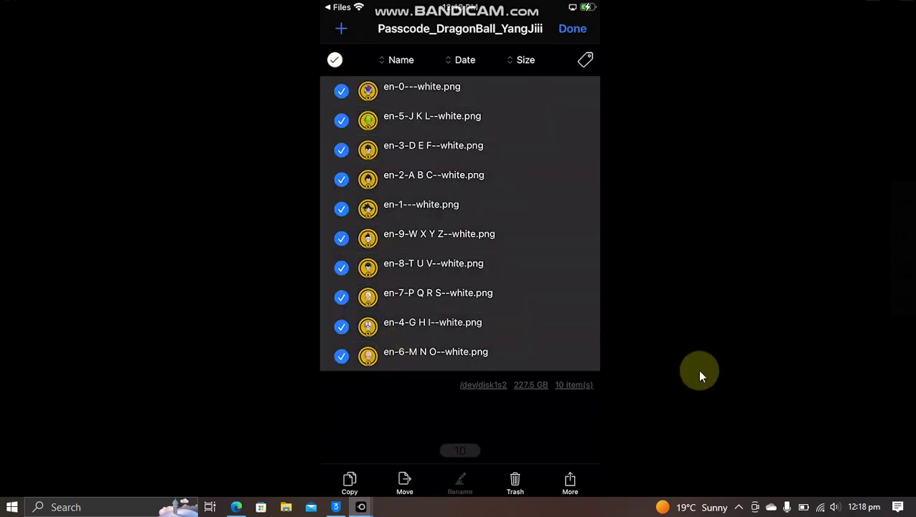
click(350, 481)
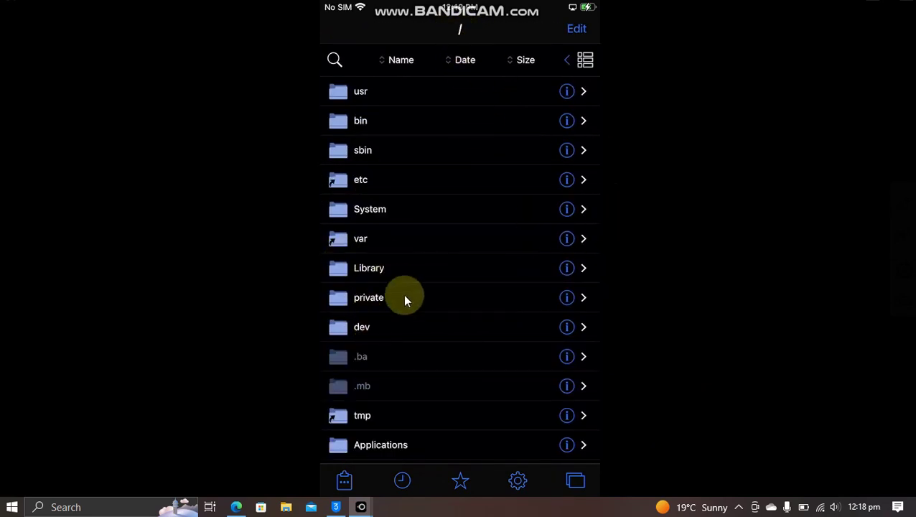
- Navigate back through var, mobile and Library into the Caches folder
click(373, 240)
scroll(399, 291, down, 3)
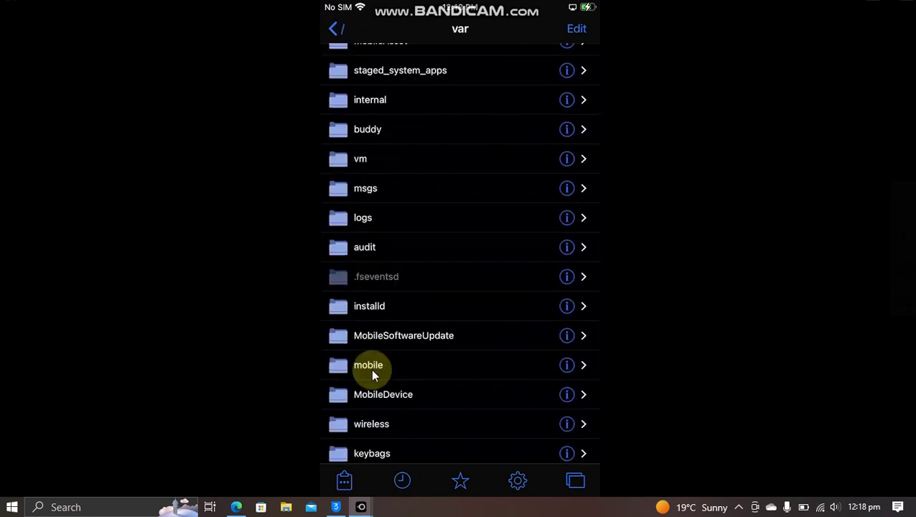
click(371, 366)
click(383, 151)
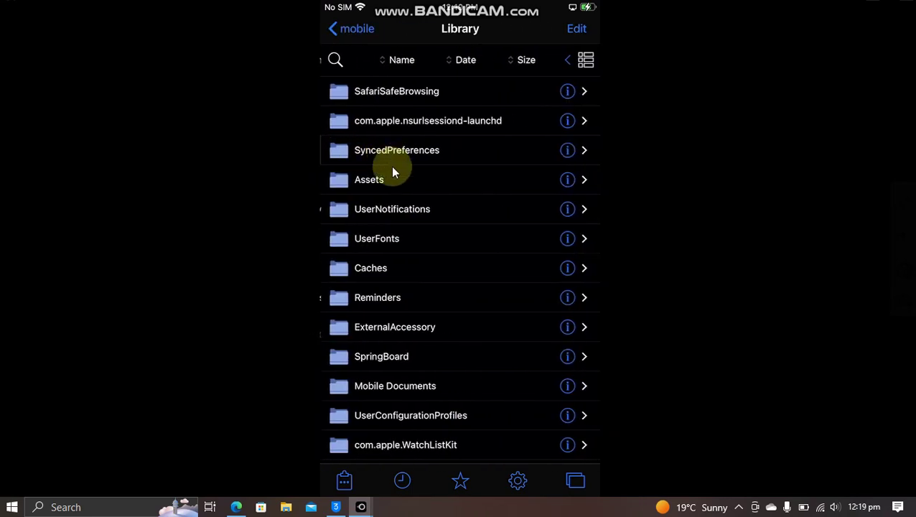
click(379, 279)
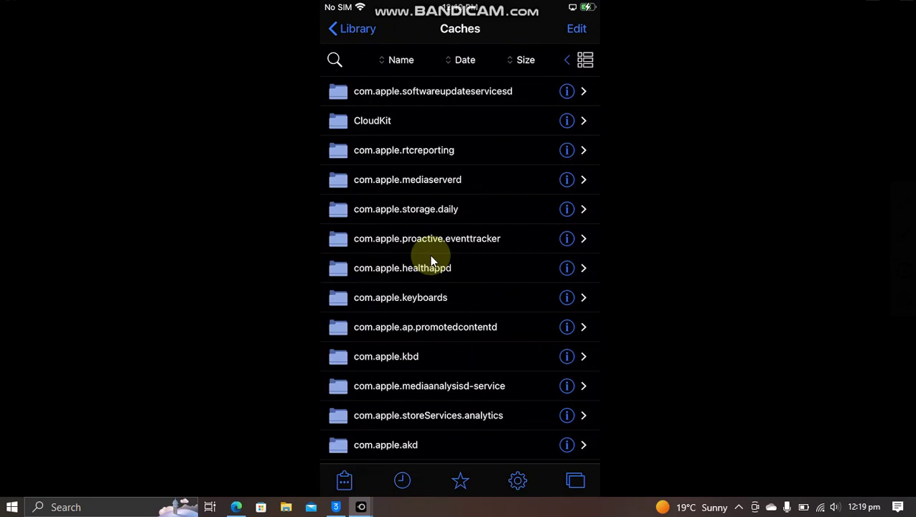
- Scroll down the Caches list and enter the TelephonyUI-9 folder
scroll(641, 258, down, 5)
scroll(638, 255, down, 5)
scroll(637, 255, down, 5)
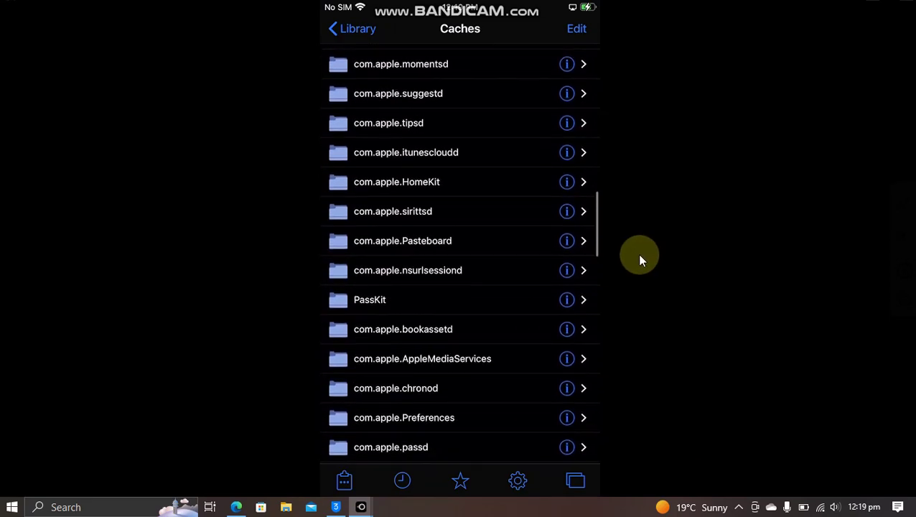
scroll(637, 256, down, 5)
scroll(637, 256, down, 5)
scroll(636, 254, down, 5)
scroll(635, 255, down, 5)
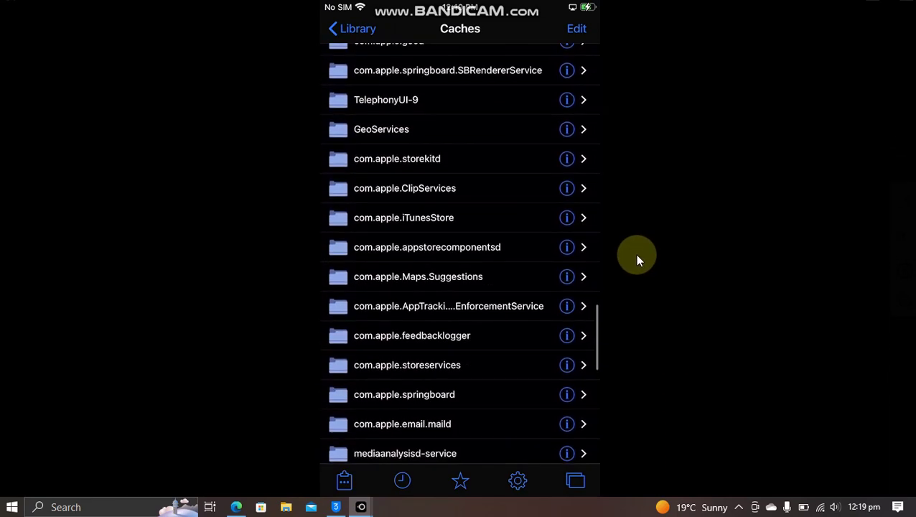
scroll(635, 254, down, 4)
scroll(635, 254, down, 4)
scroll(634, 254, down, 5)
click(381, 240)
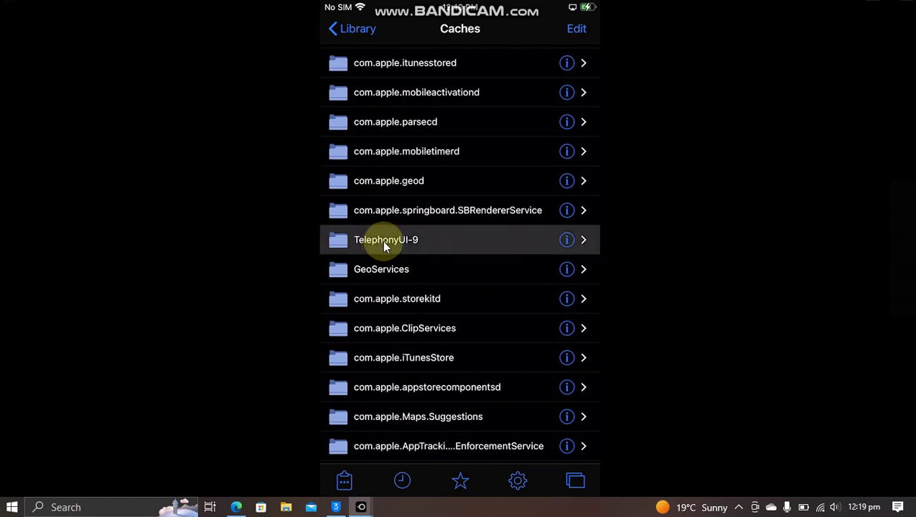
- Paste the ten Dragon Ball PNGs into TelephonyUI-9, replacing all existing keycap files
click(343, 484)
click(355, 402)
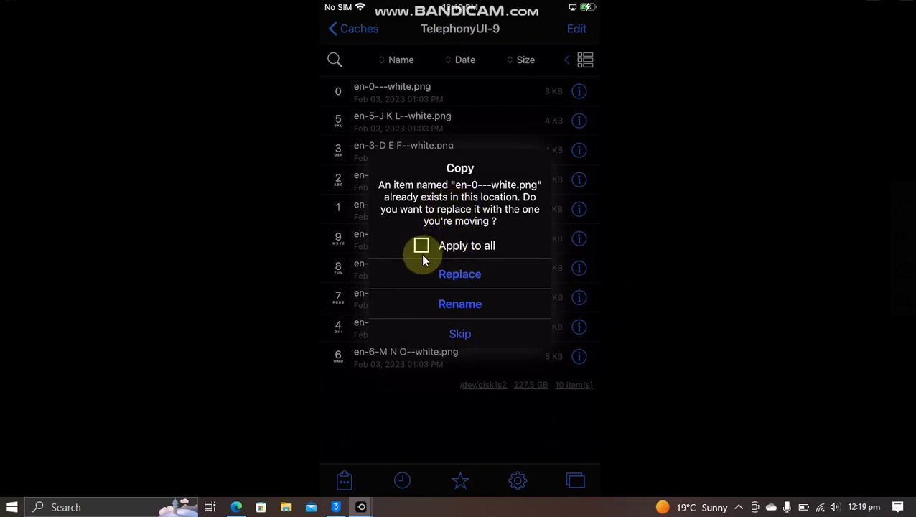
click(460, 276)
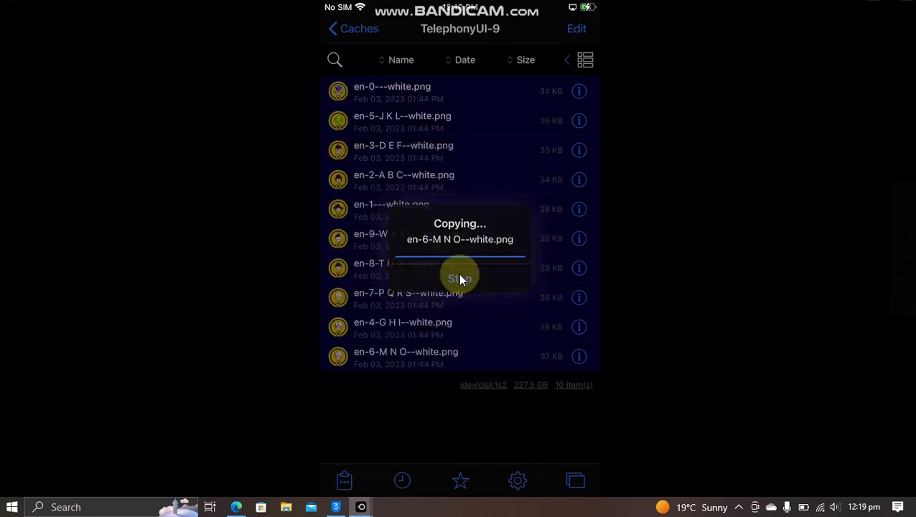